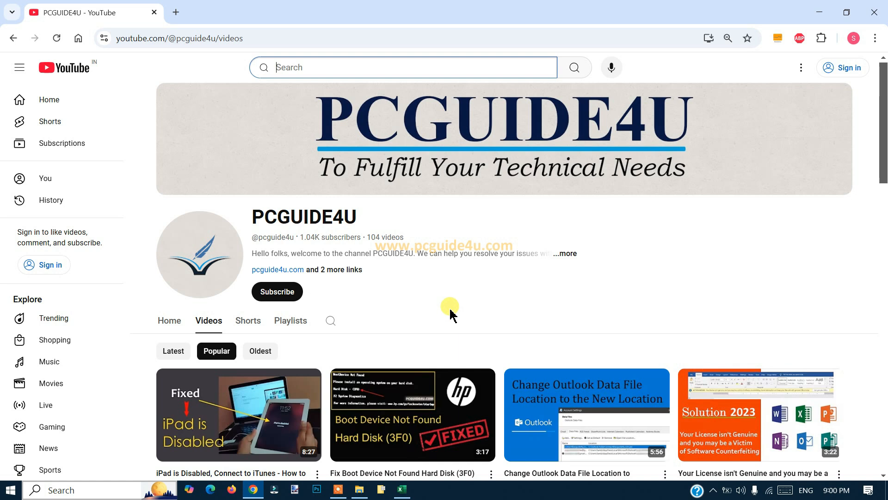
# Switch to the Excel Functions workbook in Excel and look over the table on the Customer Data sheet
pyautogui.click(402, 491)
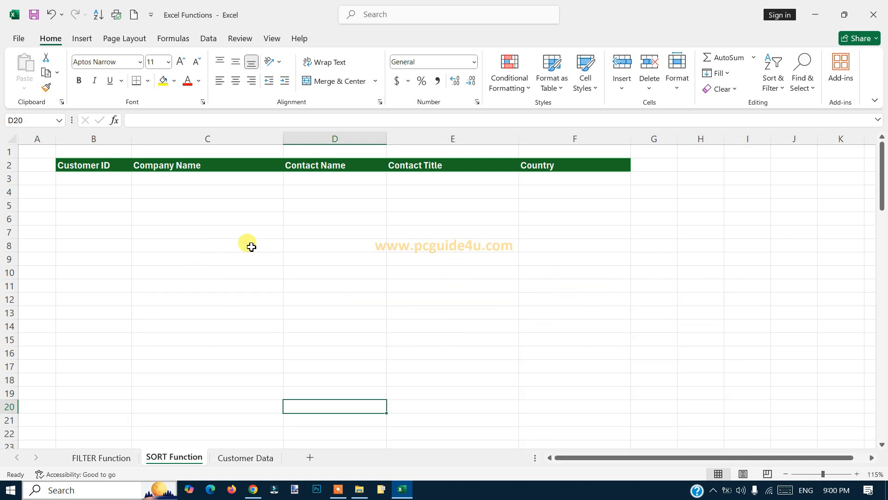
pyautogui.click(258, 455)
pyautogui.scroll(20, 351, 312)
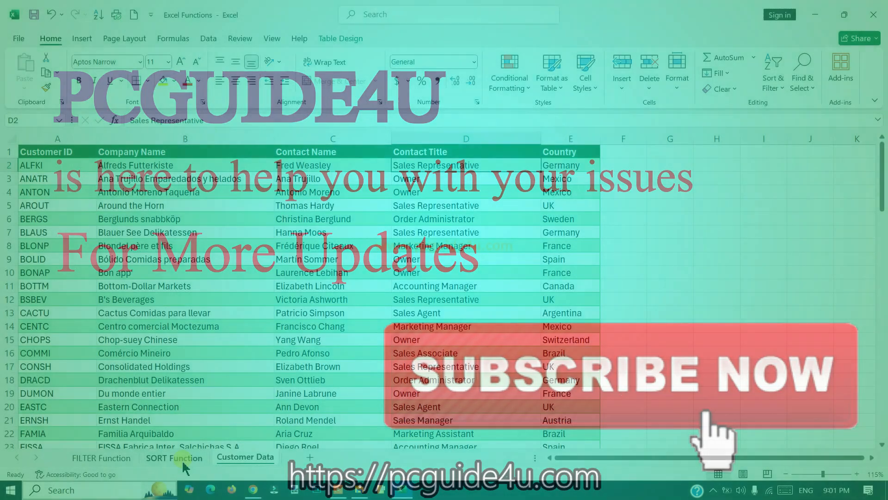
# Start a SORT formula in cell B3 of the SORT Function sheet and bring up its function arguments
pyautogui.click(182, 458)
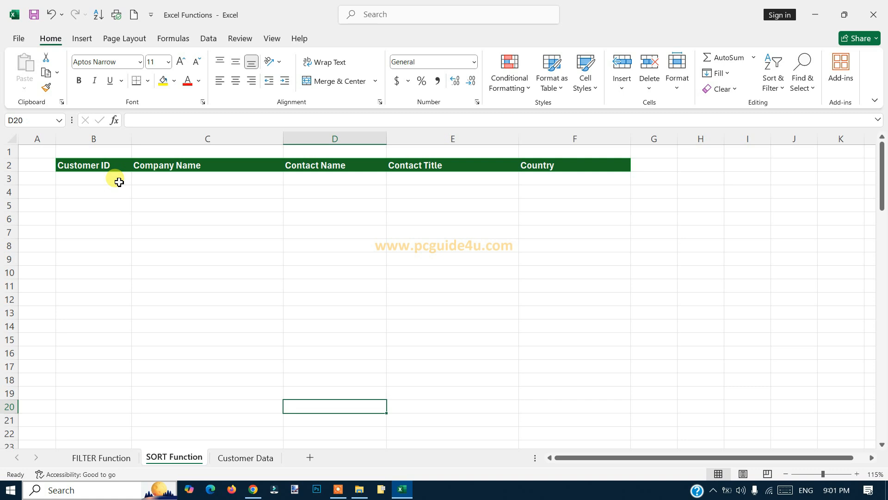
pyautogui.click(119, 181)
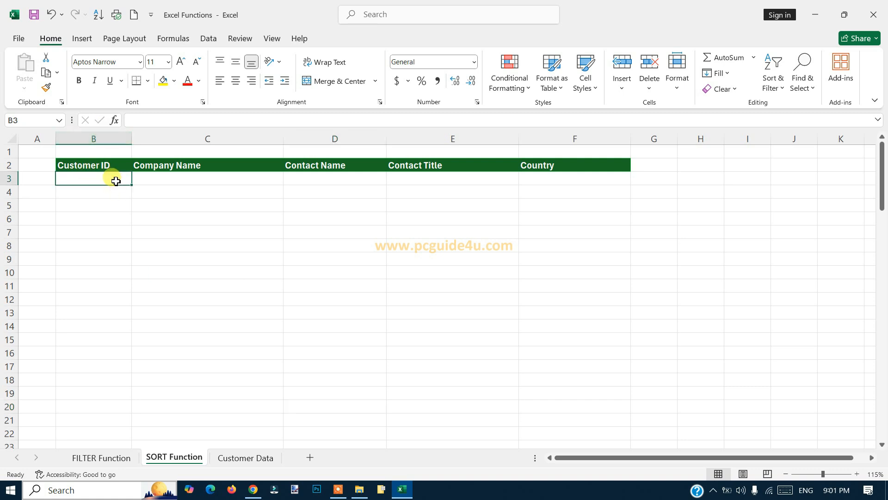
pyautogui.write('=sort')
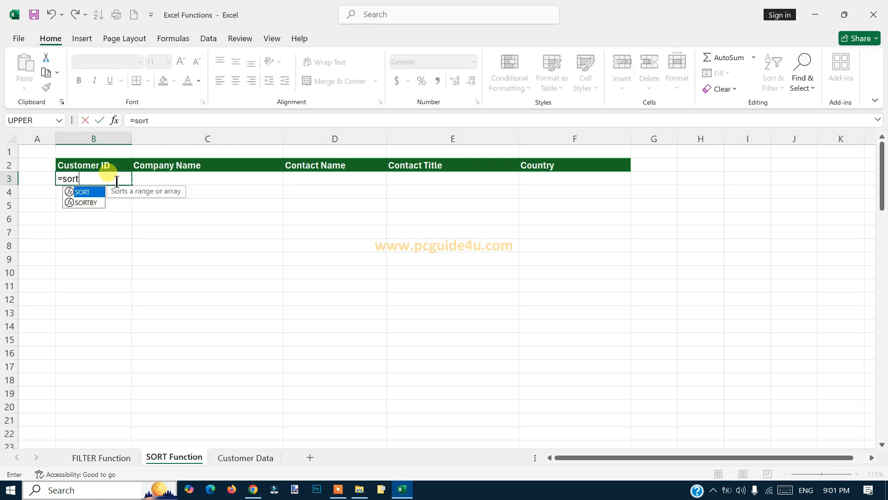
pyautogui.press('Tab')
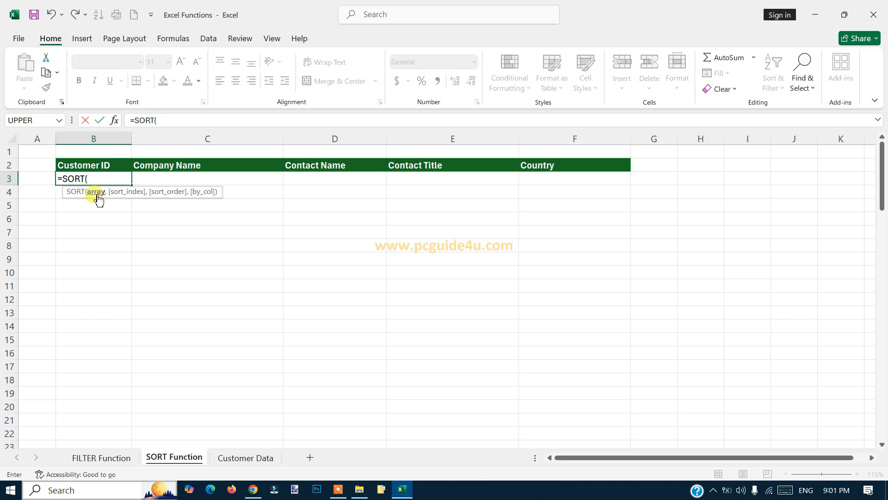
pyautogui.click(115, 121)
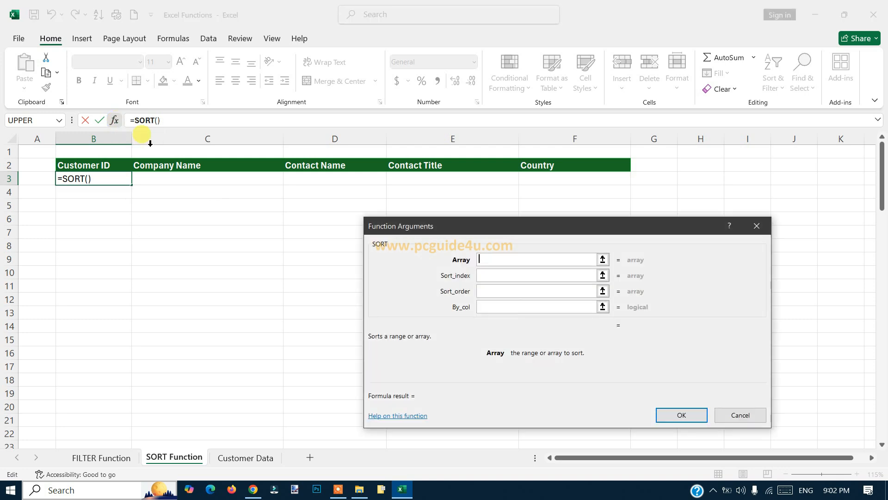
# Set the SORT function's Array argument to the whole customer table, tblCustomerData, on the Customer Data sheet
pyautogui.moveTo(491, 232); pyautogui.dragTo(429, 171)
pyautogui.click(448, 214)
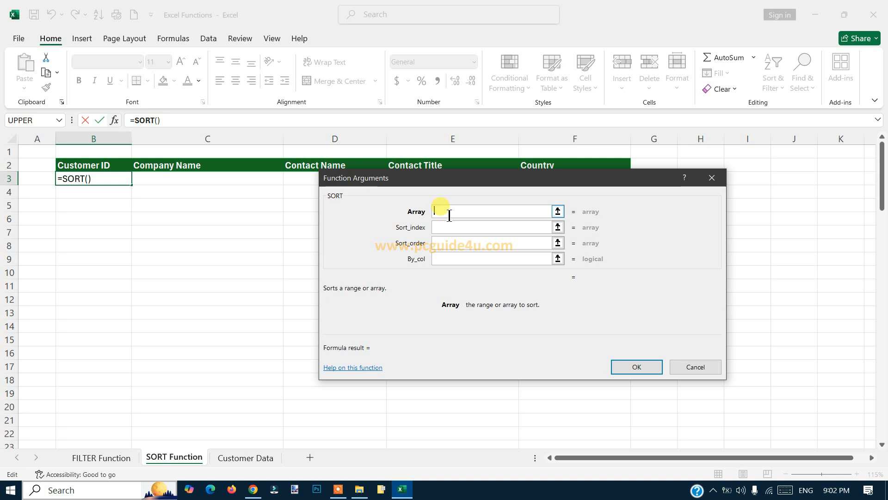
pyautogui.click(258, 460)
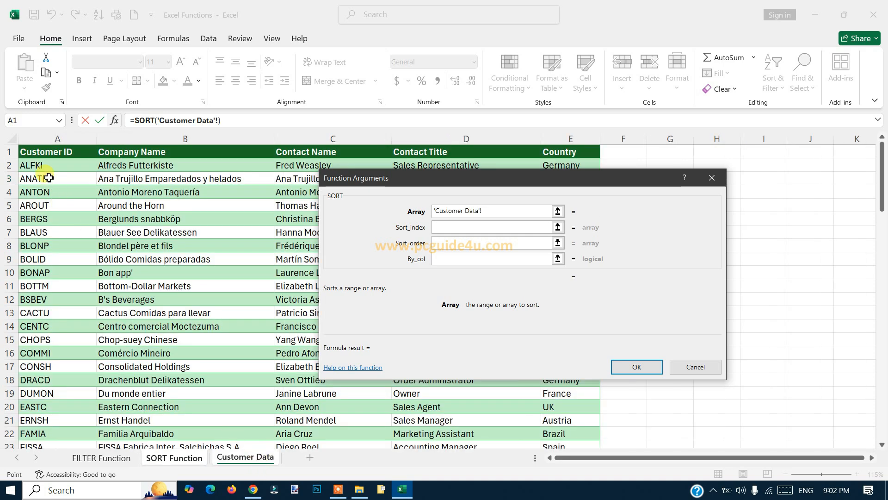
pyautogui.click(48, 168)
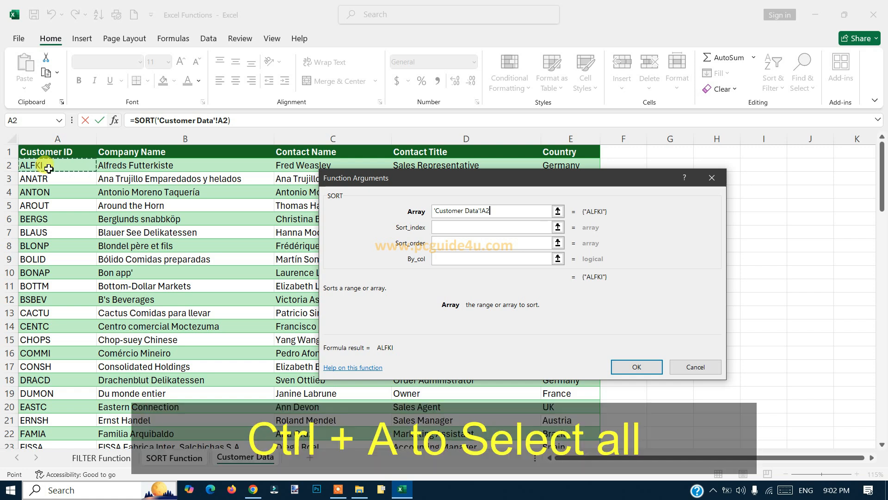
pyautogui.hotkey('ctrl', 'a')
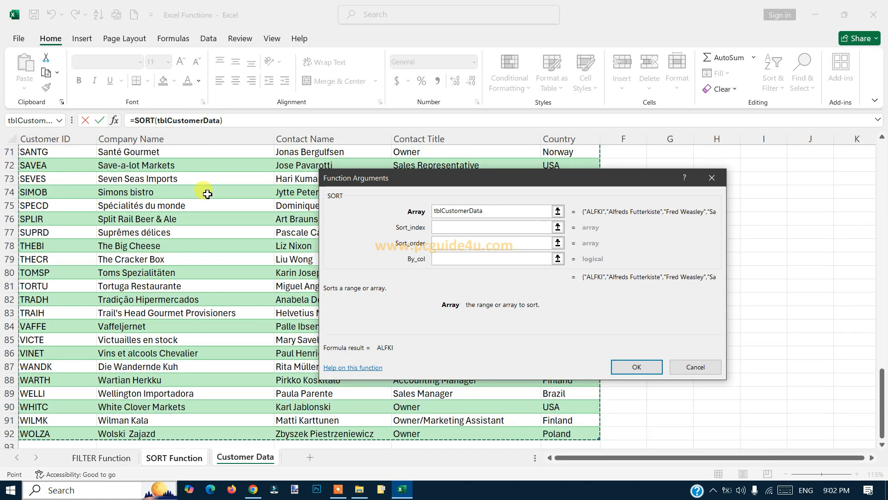
# Set Sort_index to 3 and Sort_order to 1 for ascending order, and enter the SORT formula
pyautogui.click(480, 227)
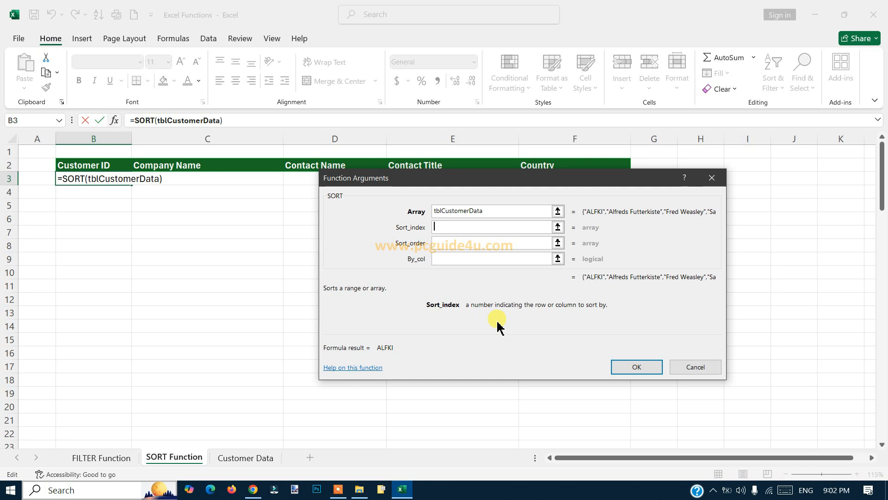
pyautogui.moveTo(495, 183); pyautogui.dragTo(532, 230)
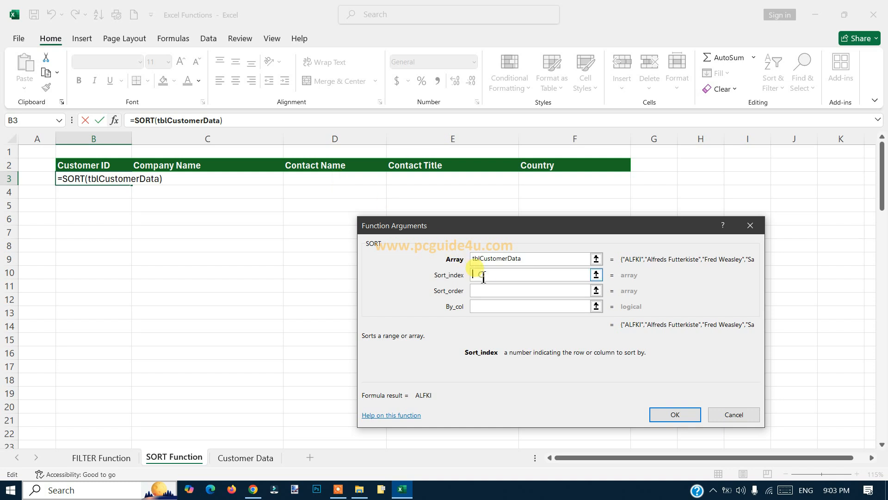
pyautogui.write('3')
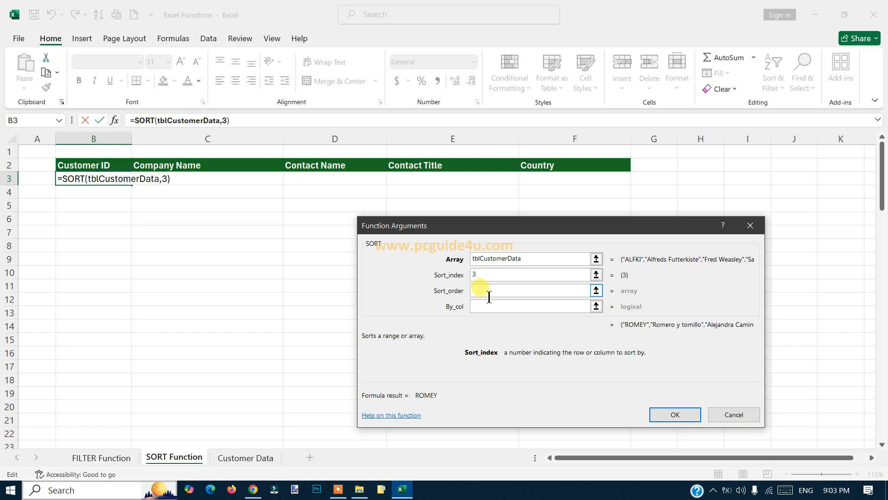
pyautogui.click(490, 293)
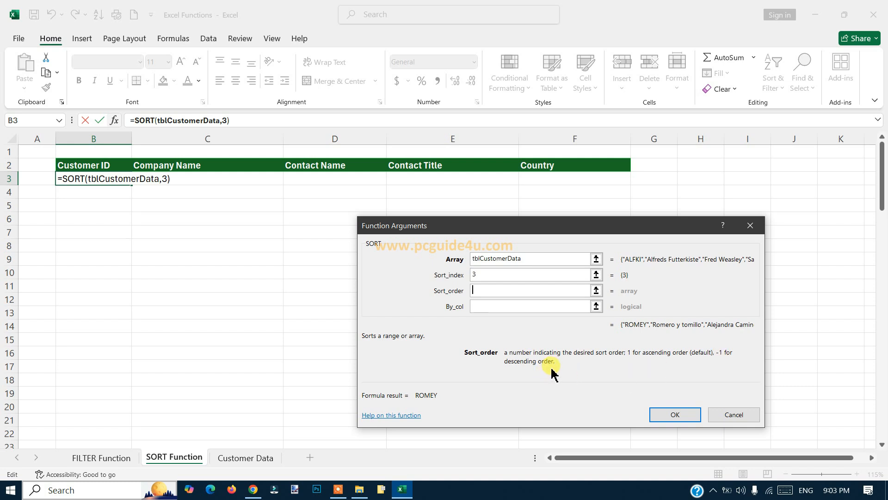
pyautogui.write('1')
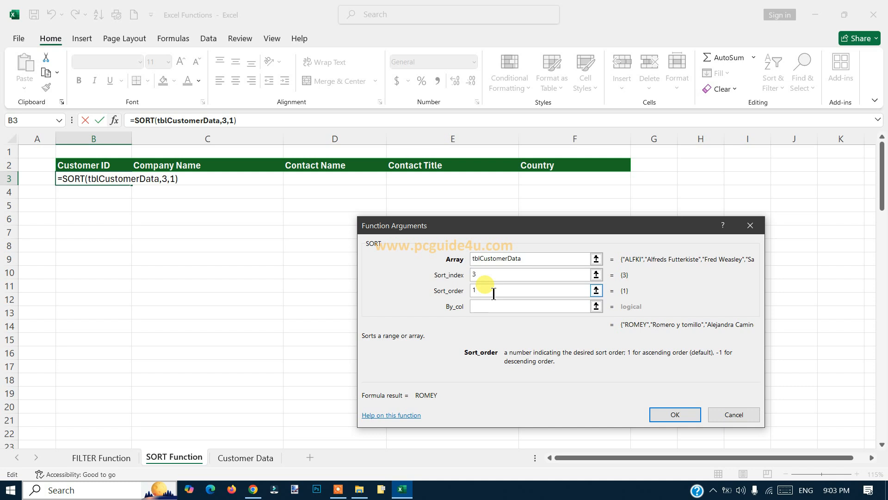
pyautogui.moveTo(568, 229); pyautogui.dragTo(547, 226)
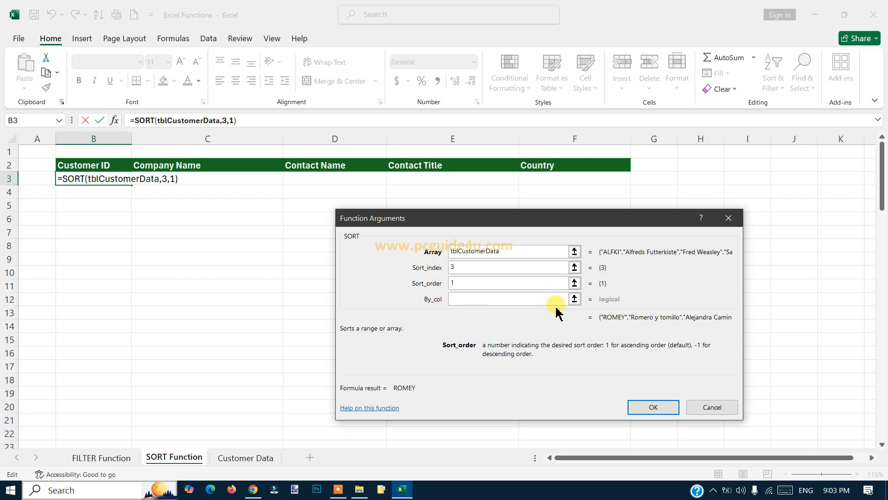
pyautogui.click(654, 407)
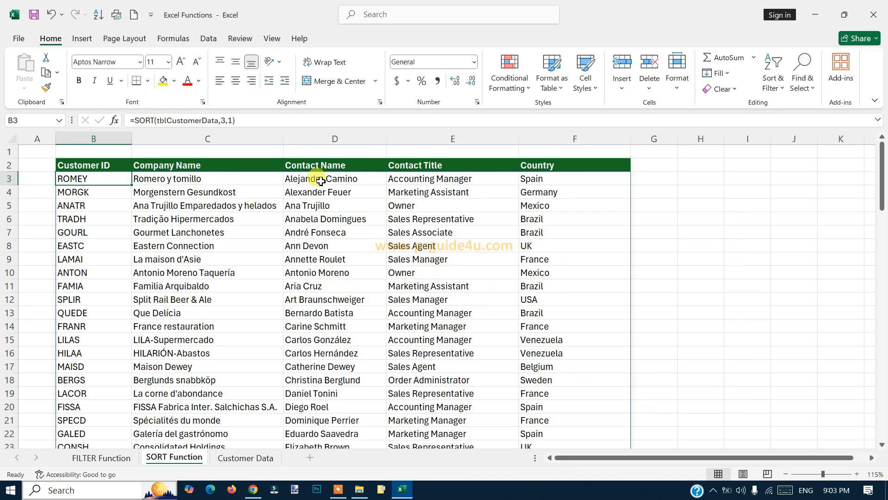
# Examine the order of the Contact Name column throughout the sorted list
pyautogui.click(326, 142)
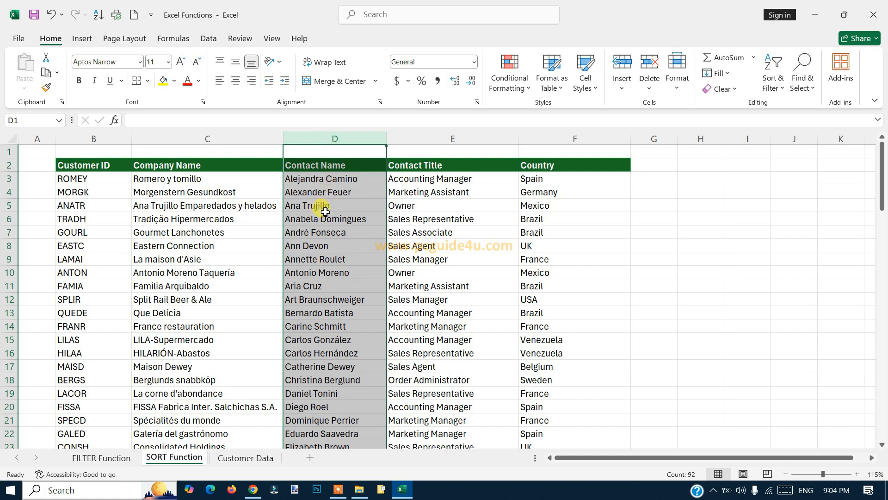
pyautogui.scroll(-20, 326, 215)
pyautogui.scroll(20, 328, 231)
pyautogui.scroll(-20, 330, 251)
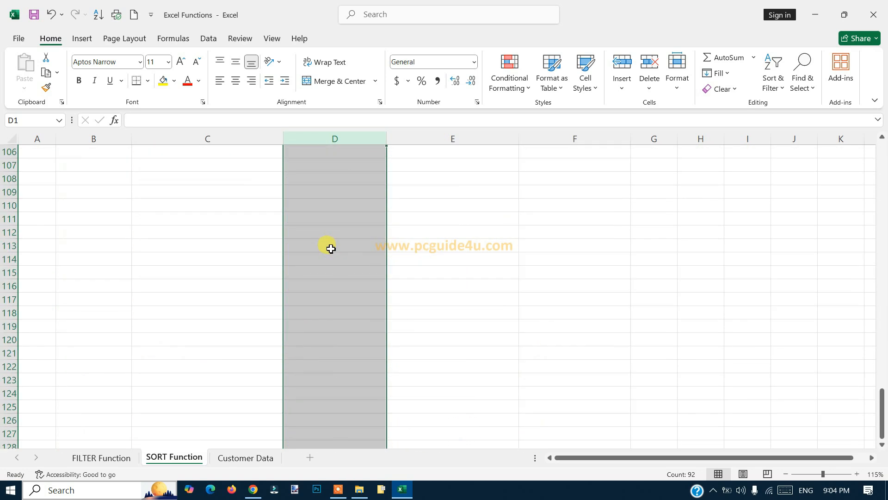
pyautogui.scroll(17, 331, 248)
pyautogui.scroll(18, 331, 248)
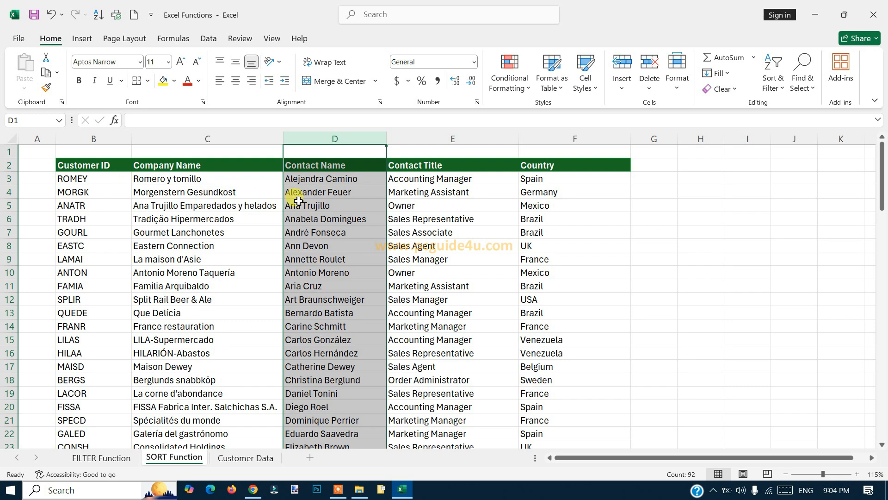
# Change the sort index to 4 in the SORT formula in cell B3 to sort by Contact Title
pyautogui.click(102, 181)
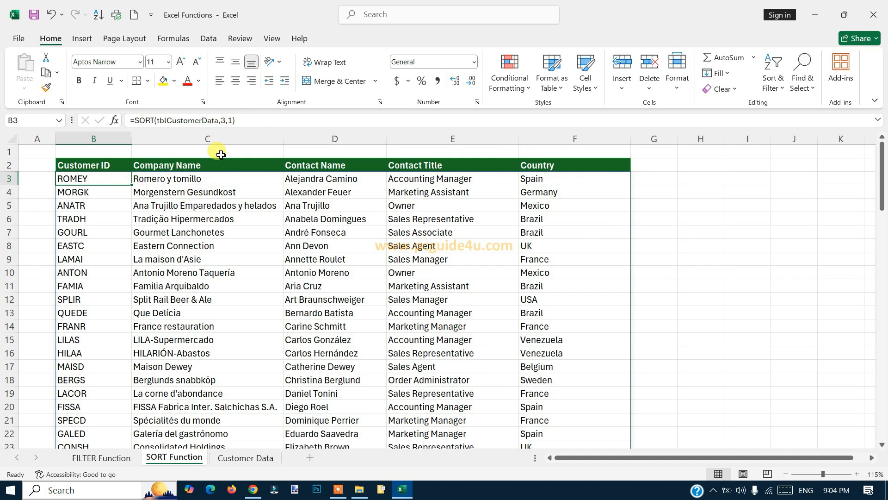
pyautogui.click(225, 120)
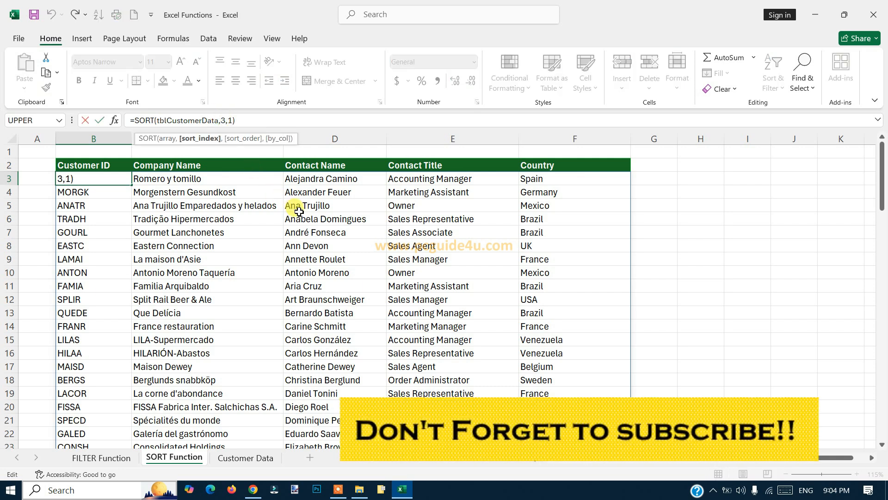
pyautogui.press('BackSpace')
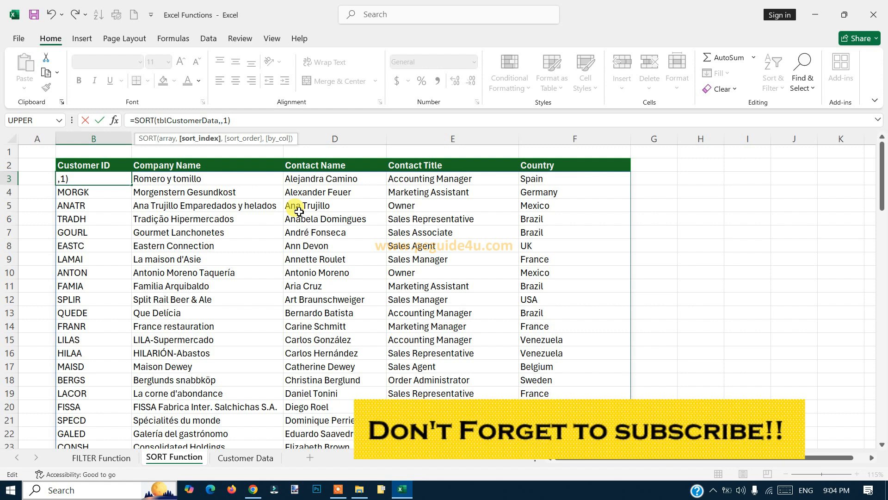
pyautogui.write('4')
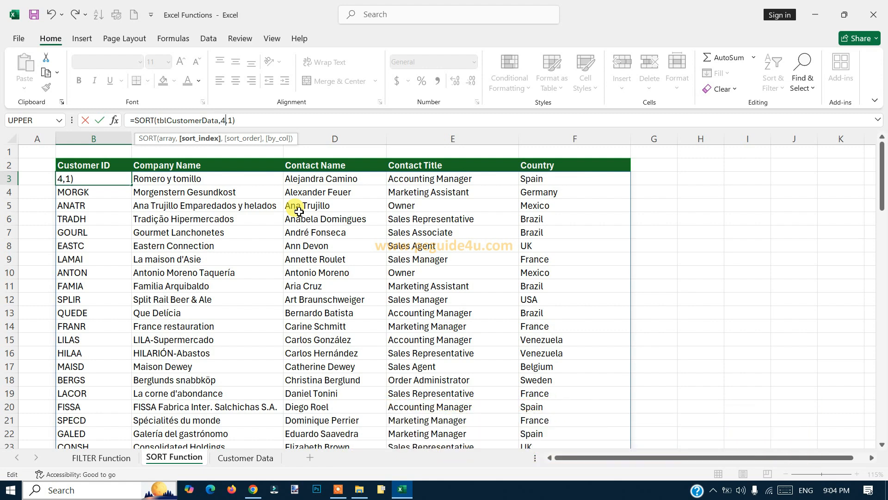
pyautogui.press('Return')
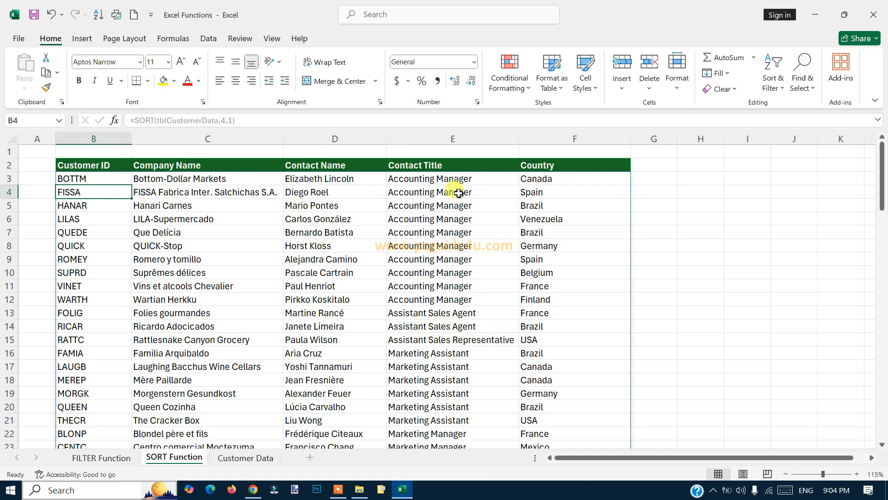
# Examine the order of the Contact Title column throughout the re-sorted list
pyautogui.click(424, 166)
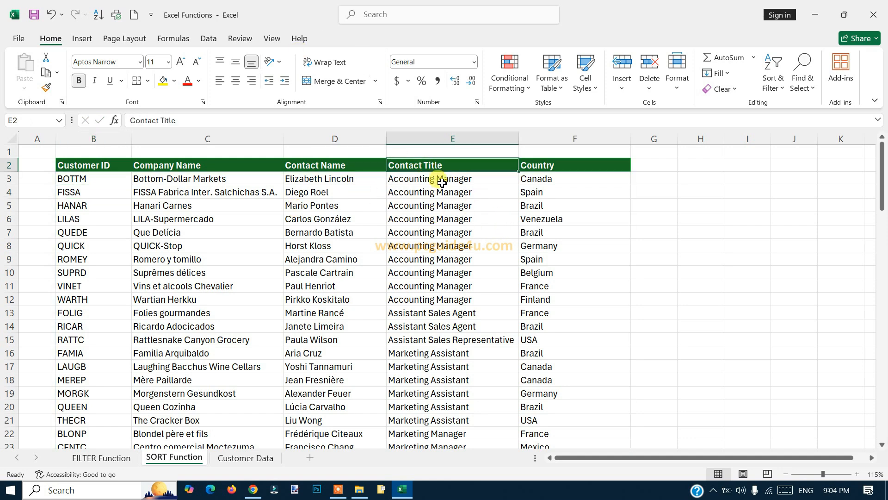
pyautogui.scroll(-20, 432, 236)
pyautogui.scroll(-8, 434, 241)
pyautogui.scroll(20, 420, 264)
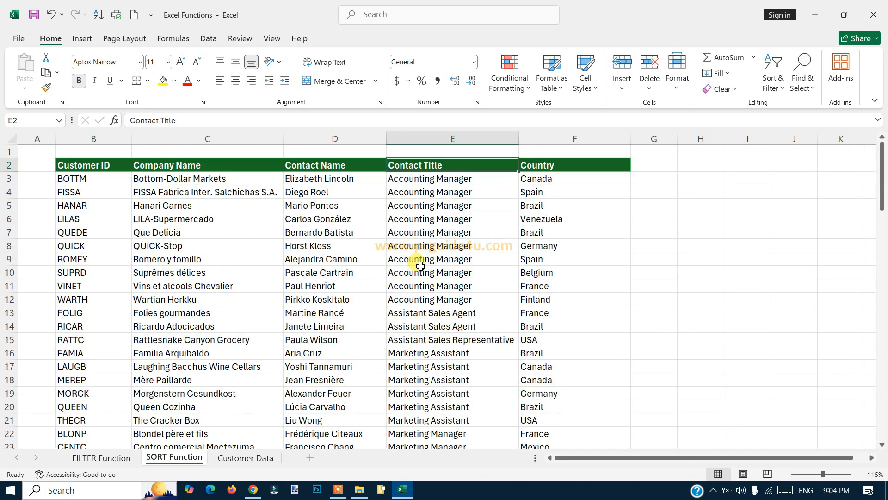